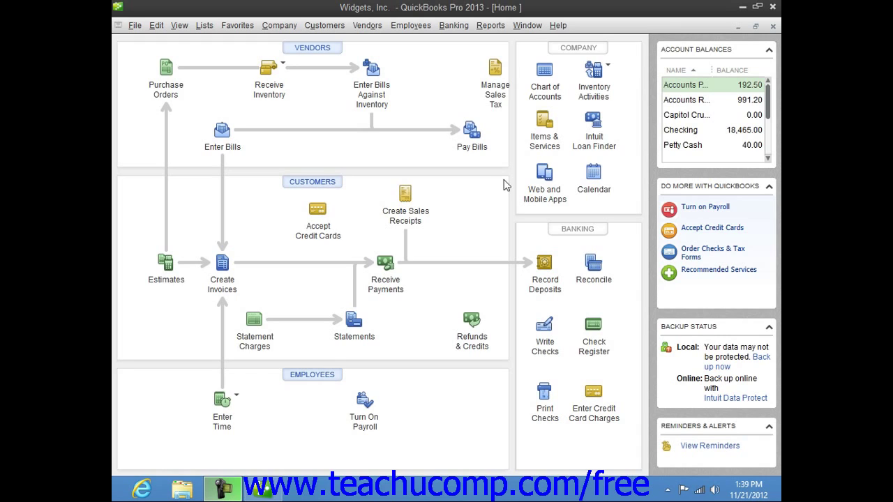
Open the Loan Manager from the Banking menu
click(461, 31)
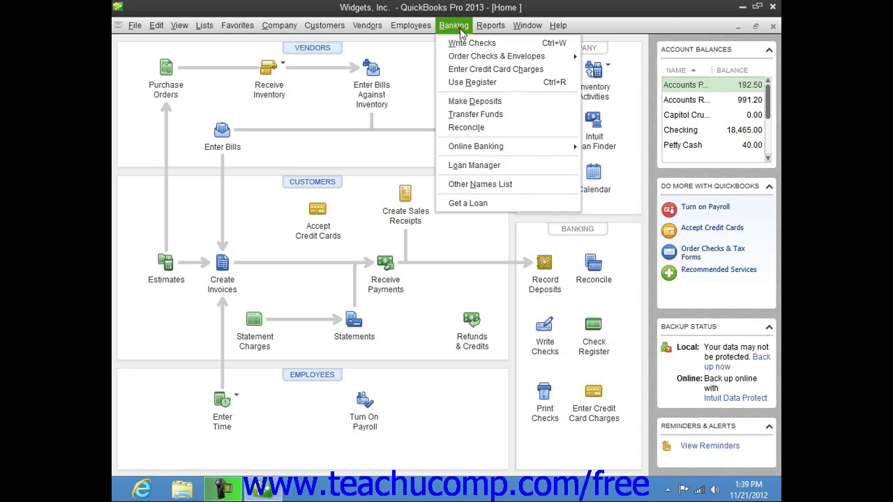
click(475, 171)
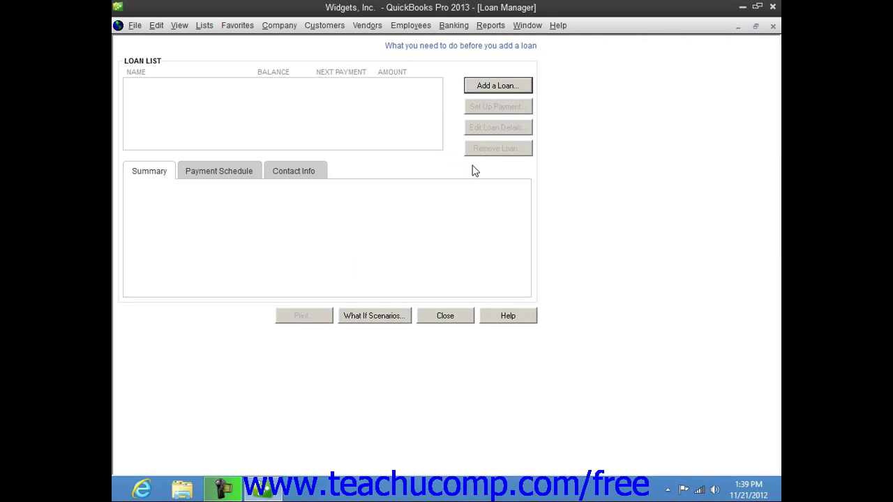
Start a new loan with account Widget Machine Loan and lender East Lansing City Bank
click(493, 87)
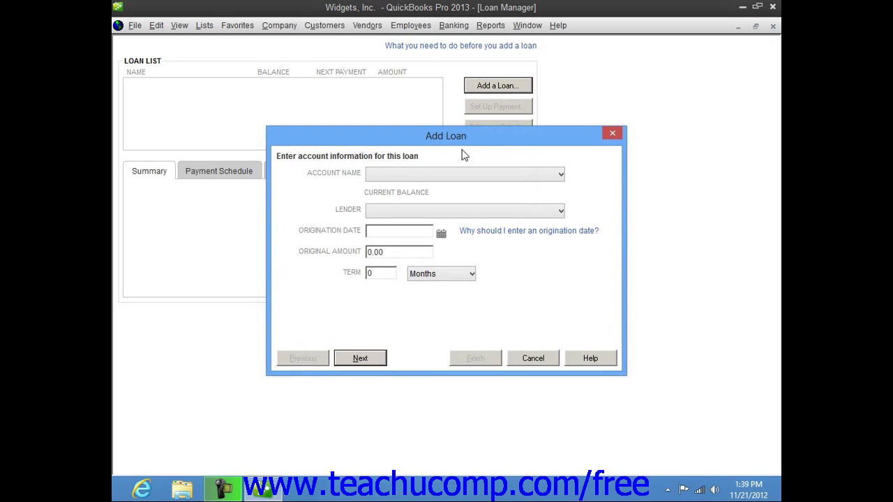
click(549, 176)
click(528, 207)
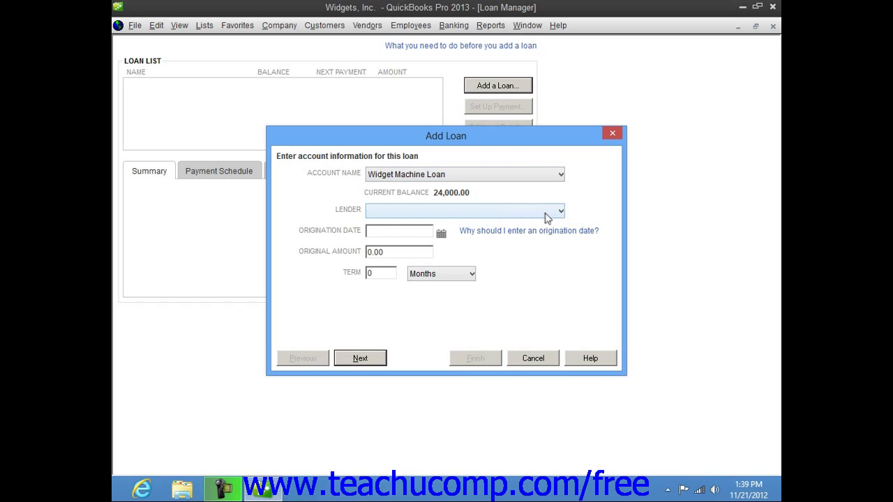
click(546, 213)
click(510, 230)
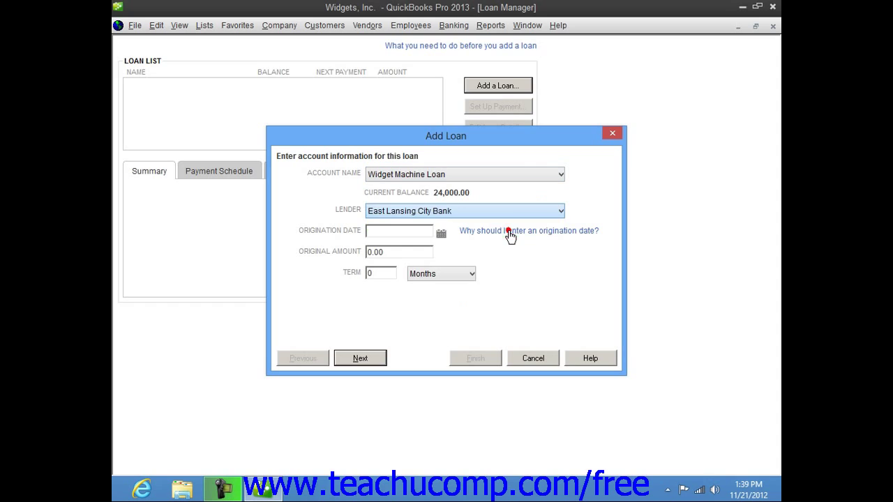
Set origination date 11/21/2012, original amount 24,000.00 and a 60-month term
click(390, 231)
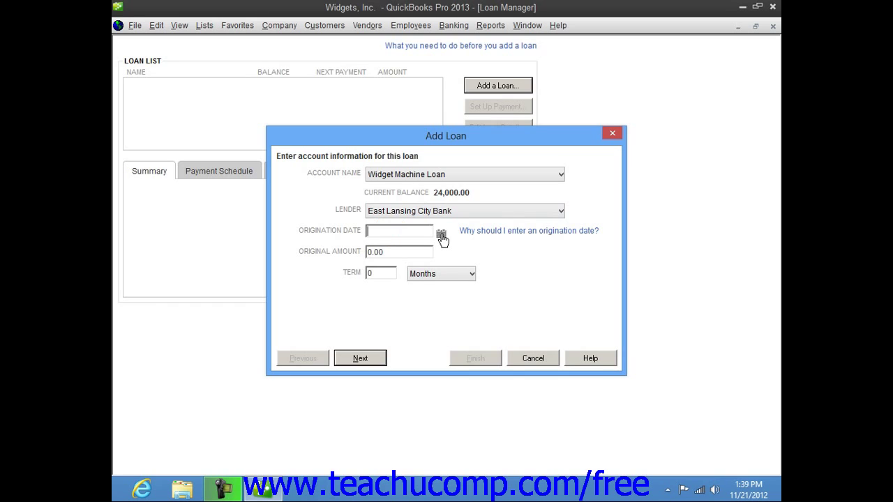
click(441, 239)
click(427, 314)
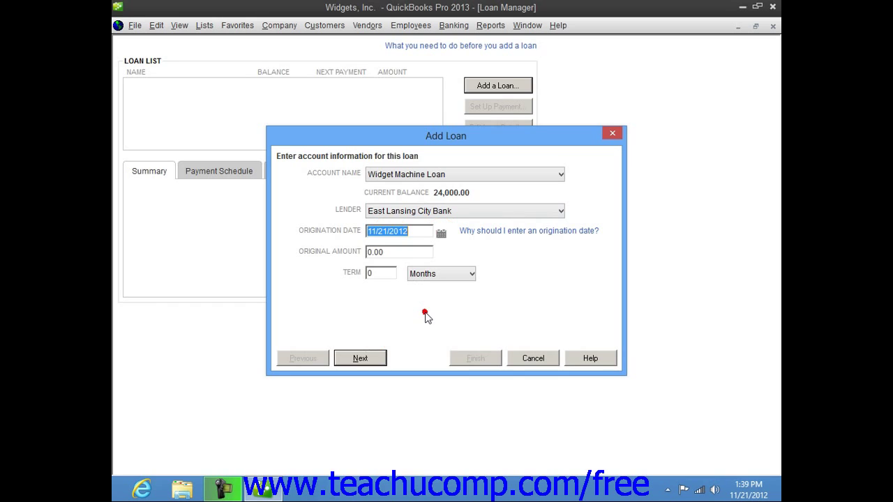
click(400, 254)
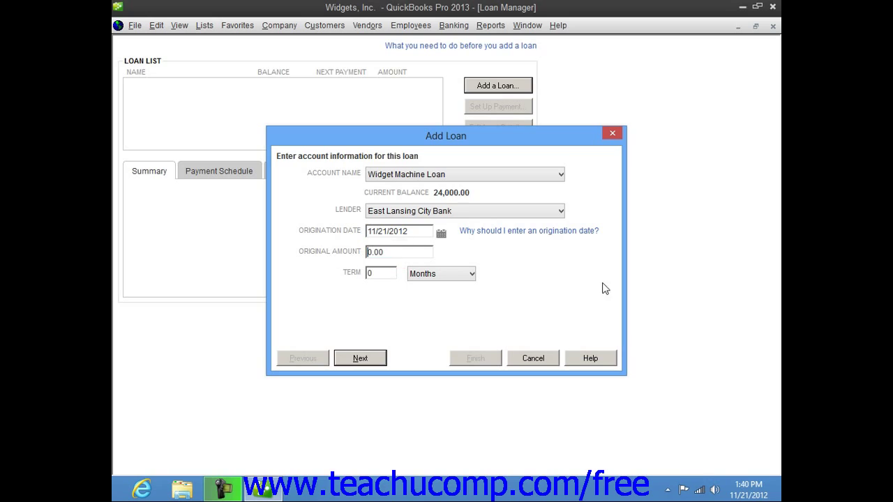
text(240)
text(0)
click(387, 276)
text(60)
click(471, 276)
click(461, 299)
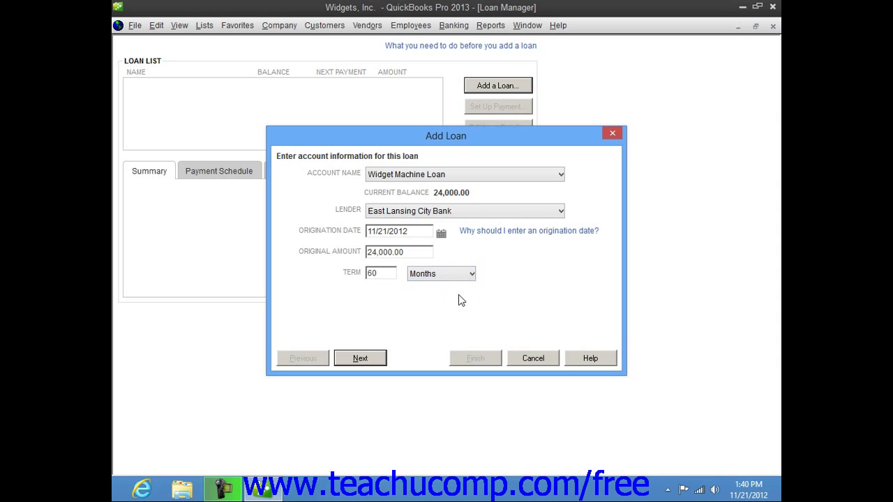
Set the first payment due 12/21/2012 with a payment amount of 463.98
click(362, 358)
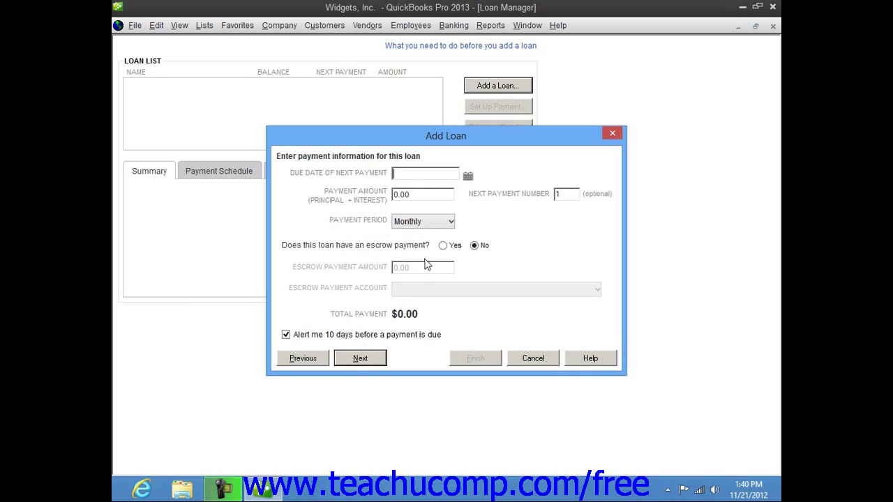
click(468, 177)
click(505, 192)
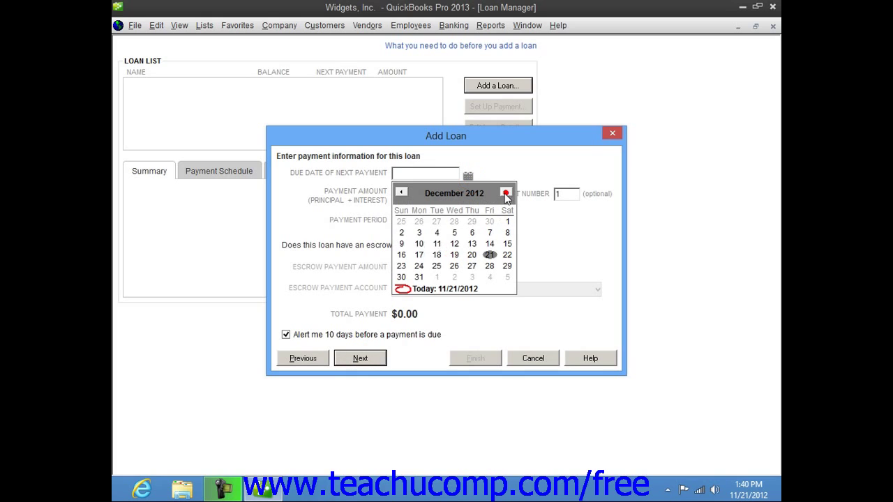
click(489, 255)
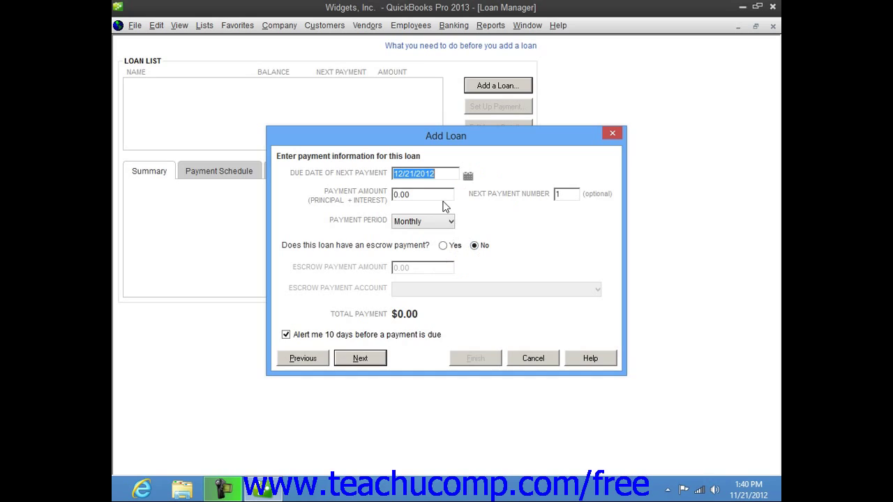
click(434, 198)
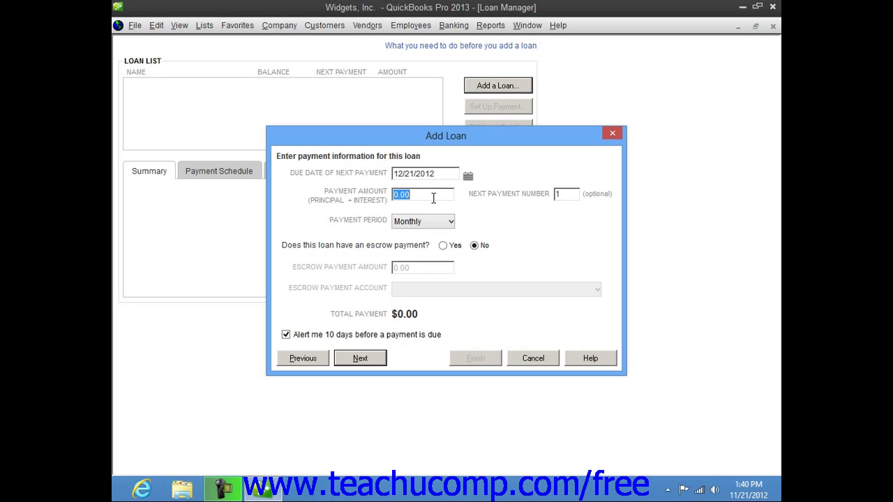
text(463.98)
click(569, 195)
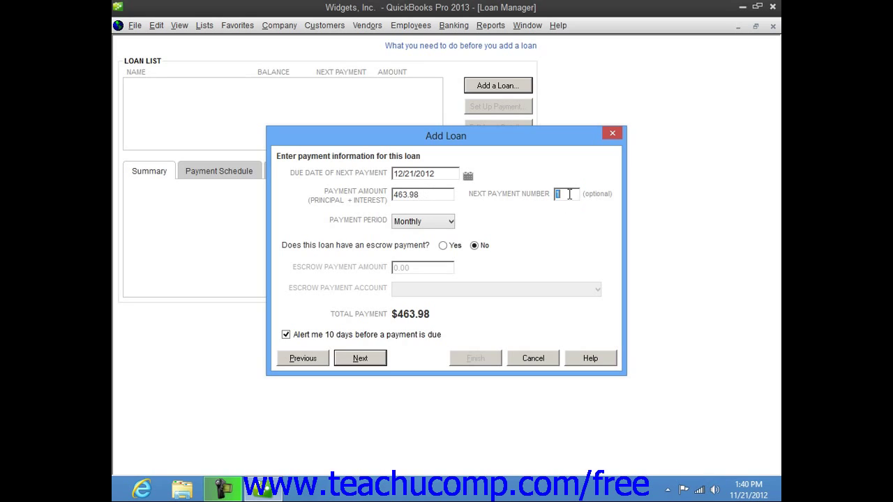
Keep payments monthly, choose no escrow payment, and continue to interest information
click(450, 223)
click(430, 266)
click(445, 248)
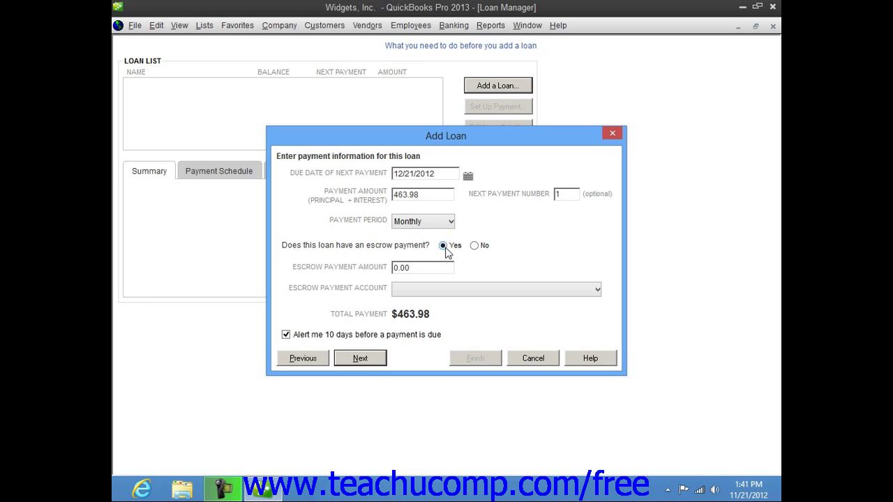
click(480, 246)
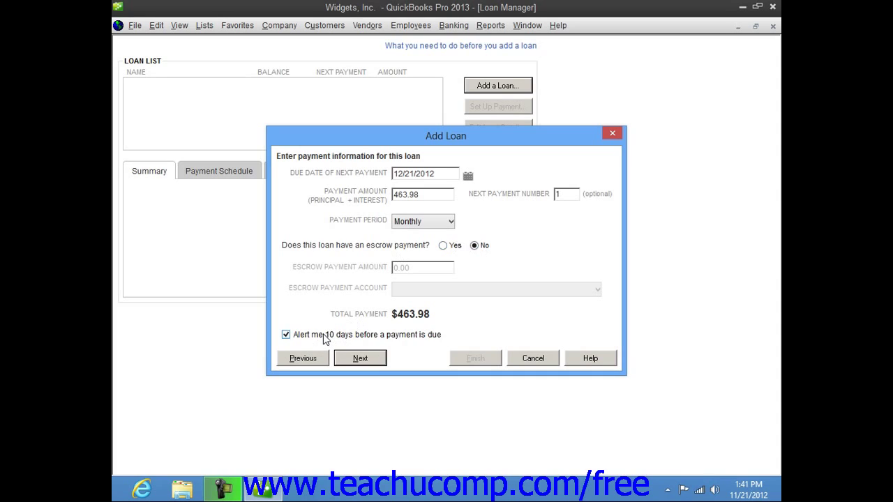
click(361, 358)
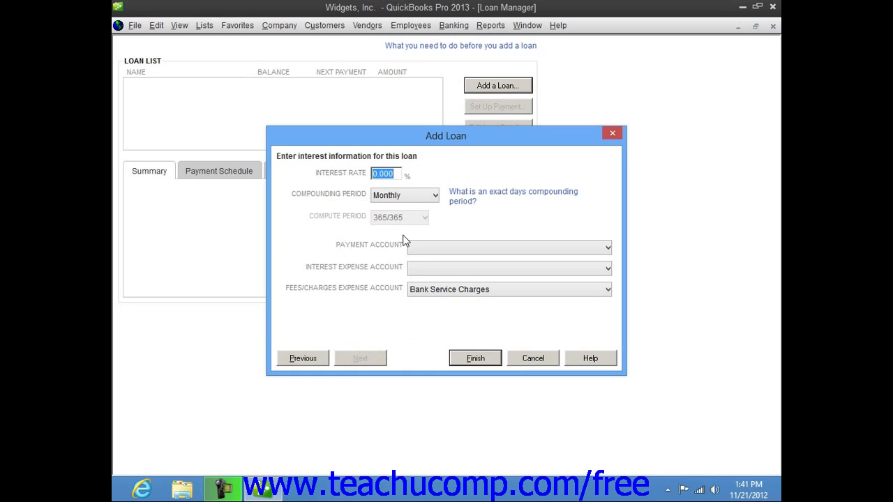
Enter 6% interest compounded monthly, pay from Checking, charge Interest Expense, and finish the loan
text(6)
click(433, 198)
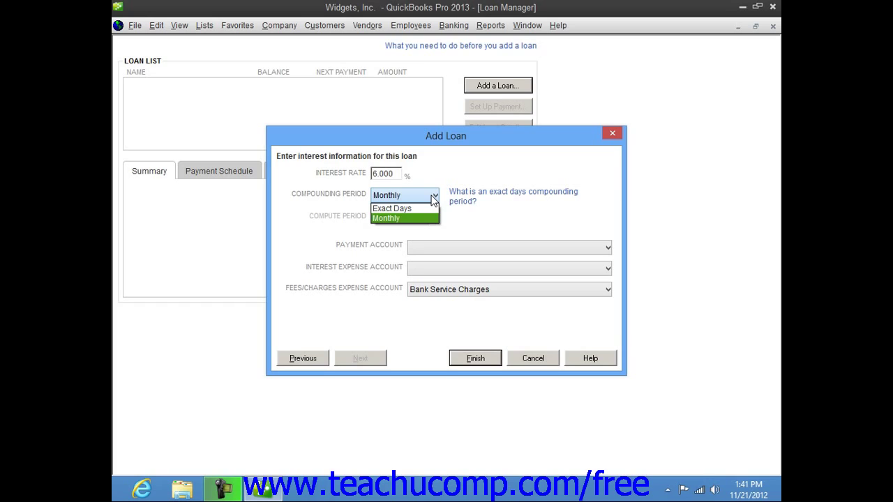
click(419, 216)
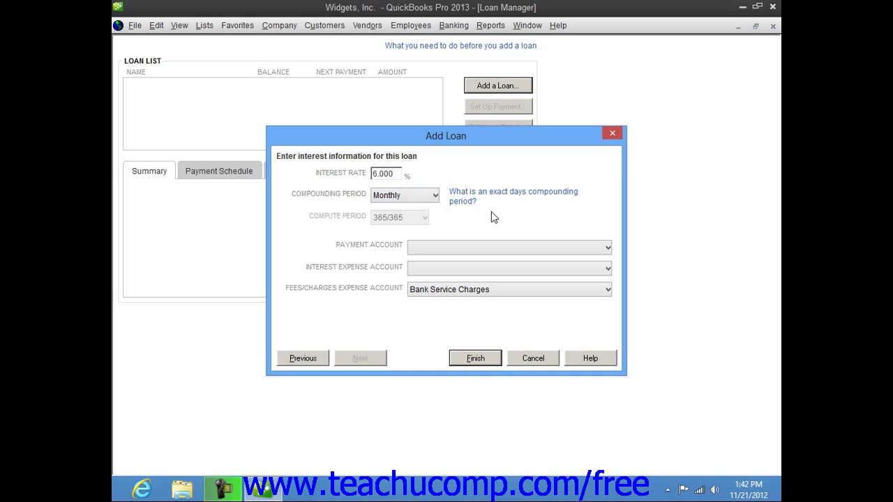
click(604, 249)
click(585, 259)
click(577, 277)
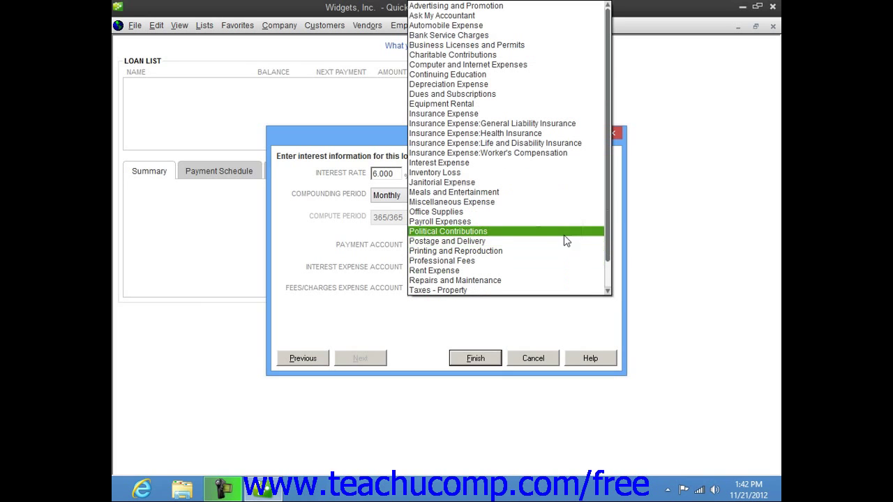
click(535, 162)
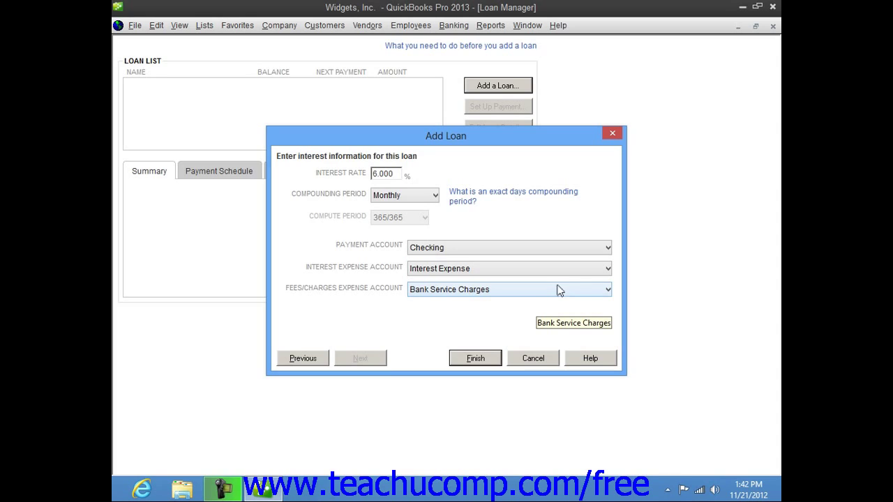
click(481, 365)
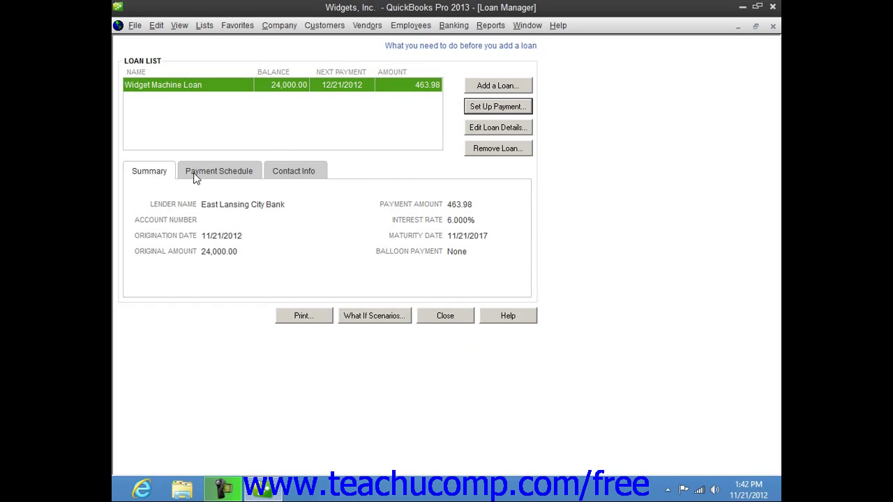
click(153, 175)
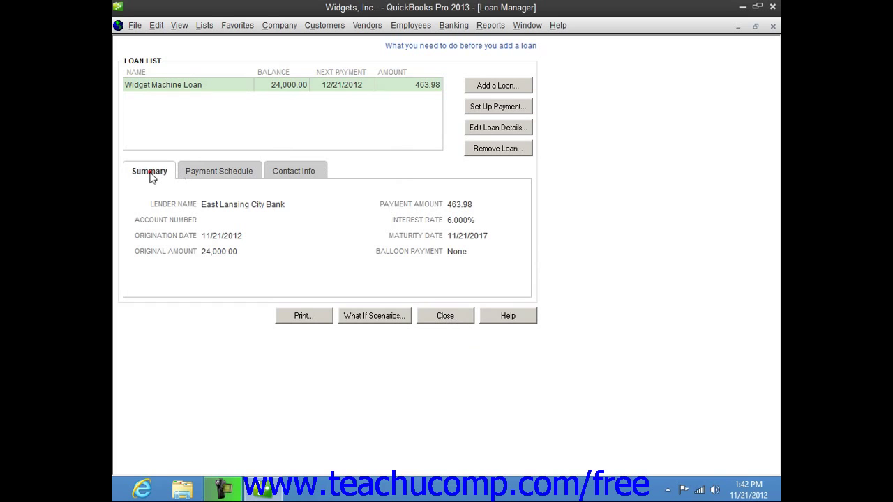
click(228, 176)
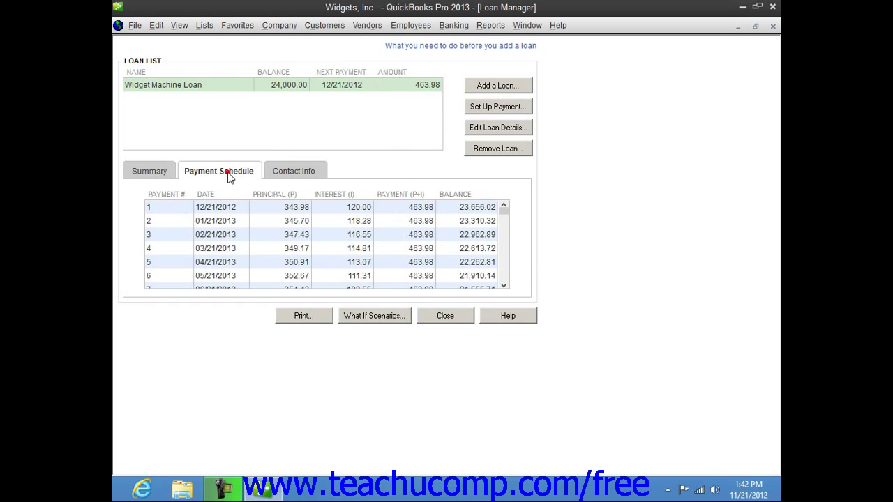
click(297, 174)
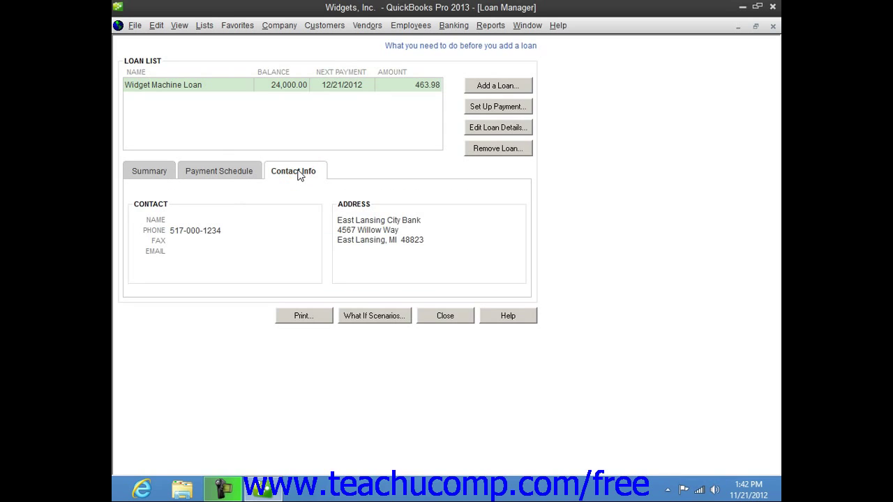
click(171, 174)
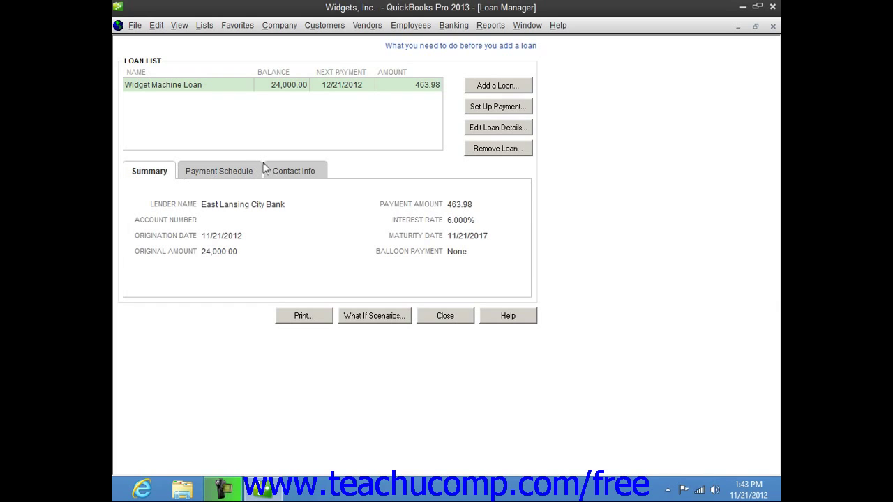
Set up the loan payment as a regular payment made by writing a check
click(475, 112)
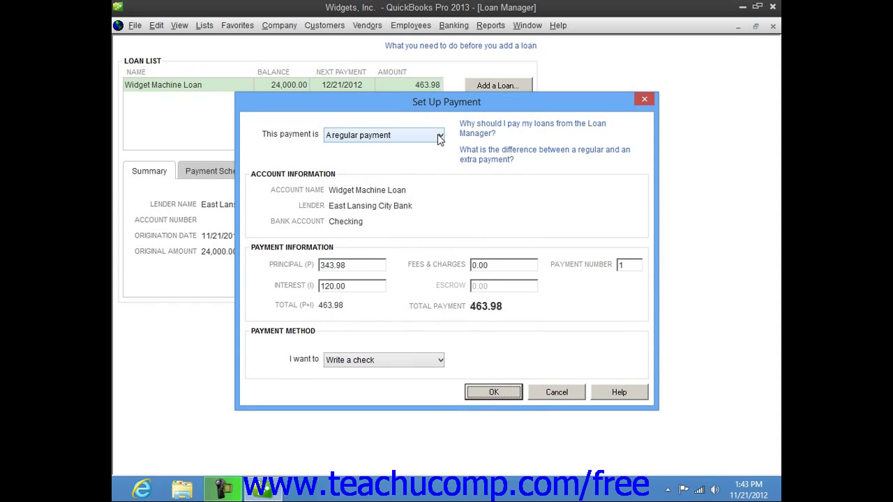
click(439, 137)
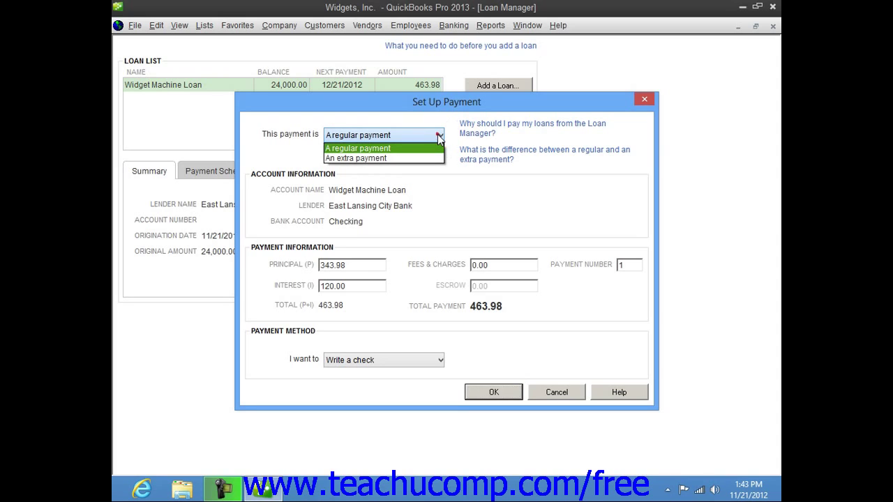
click(439, 136)
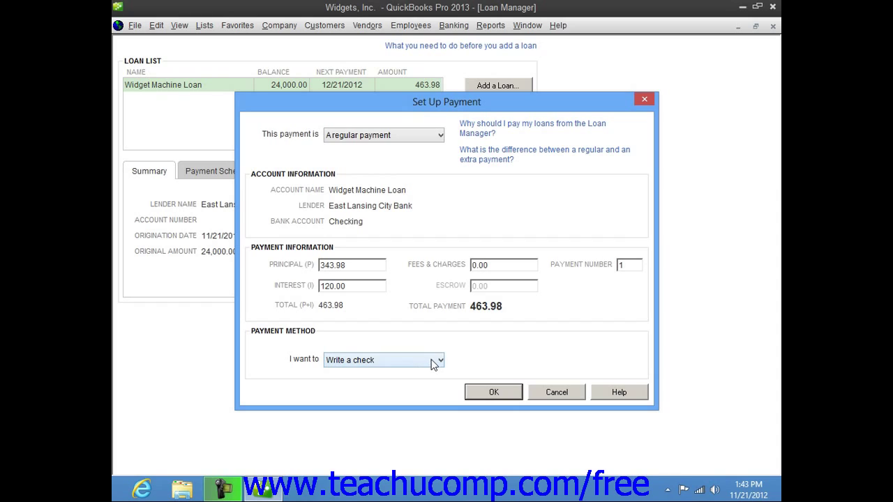
click(432, 361)
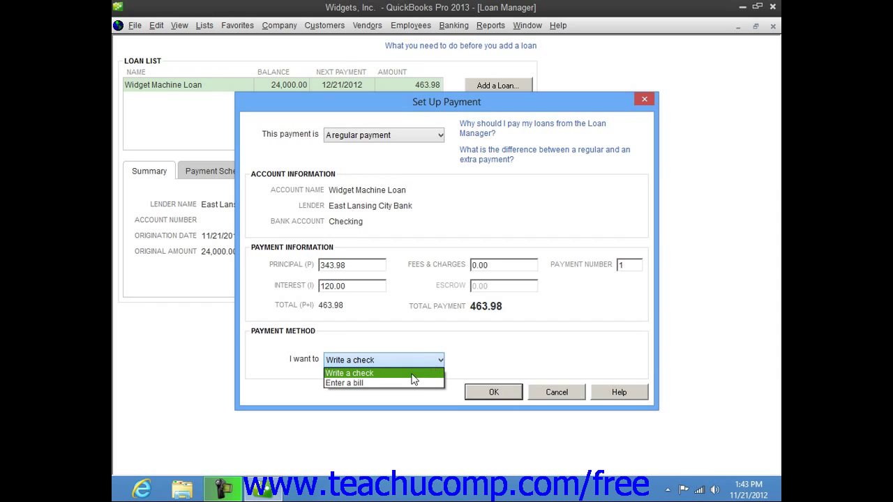
click(412, 373)
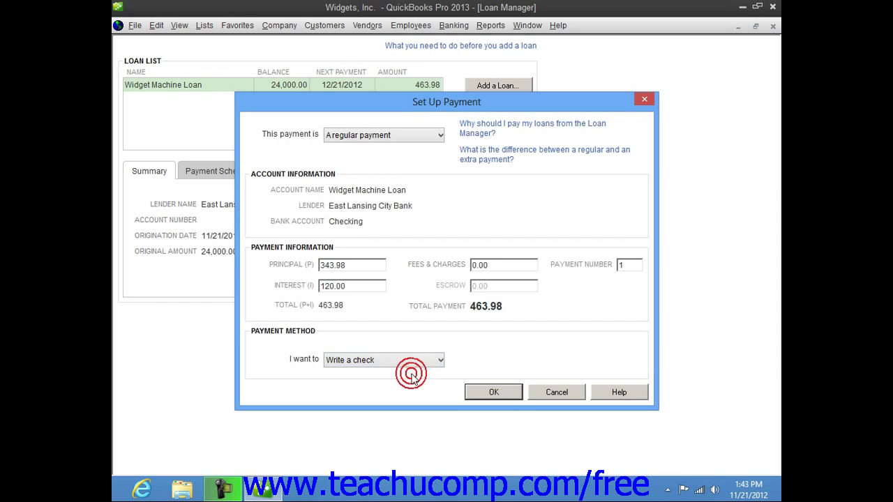
Date the 463.98 check to East Lansing City Bank 12/17/2012 and record it
click(507, 394)
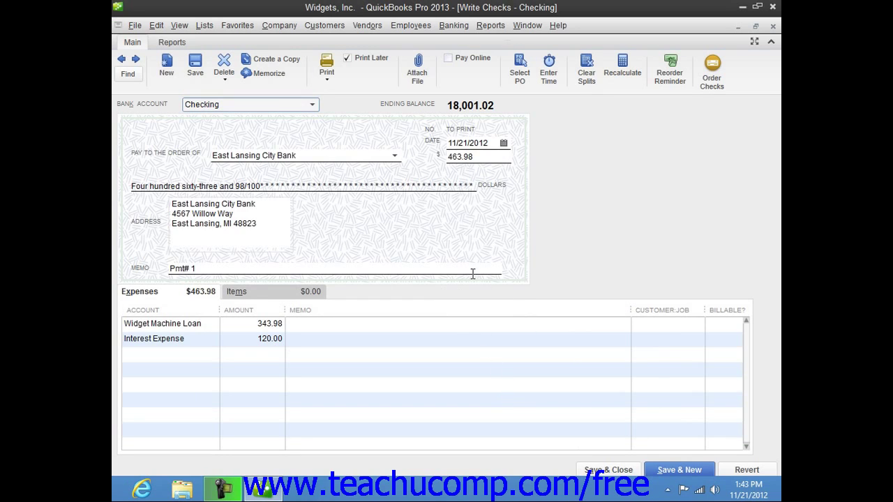
click(504, 143)
click(553, 164)
click(536, 249)
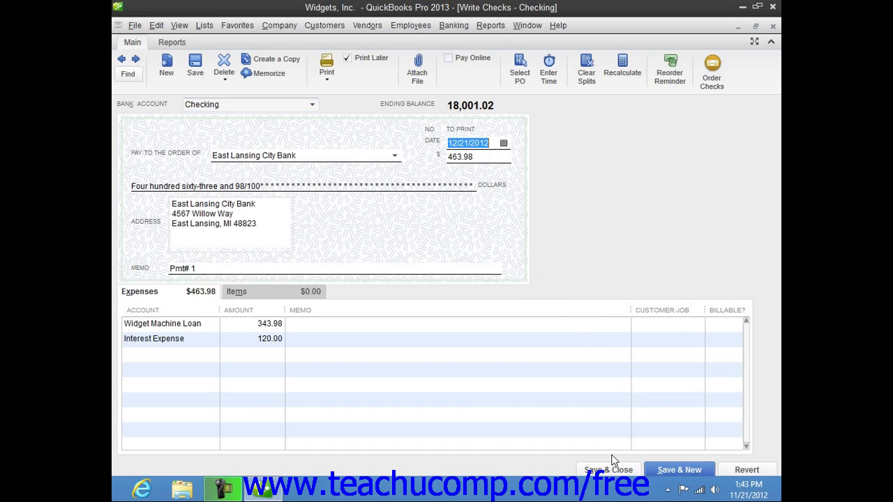
click(503, 143)
click(486, 248)
click(594, 469)
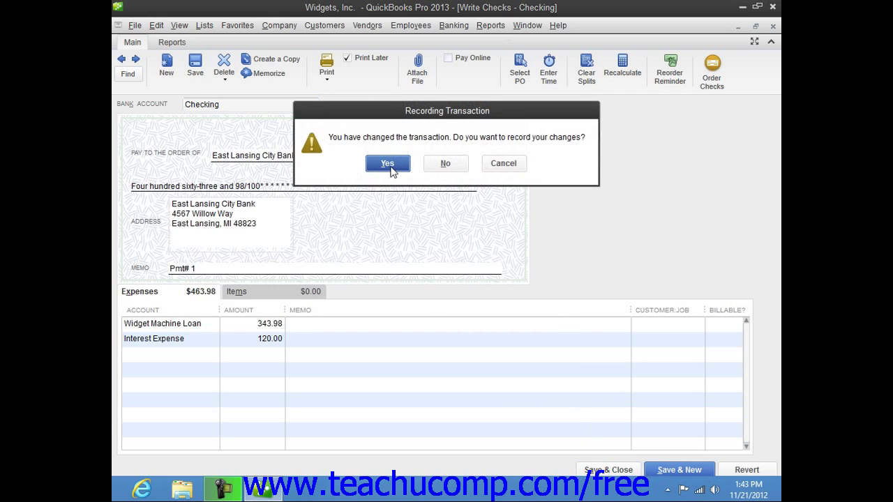
click(389, 166)
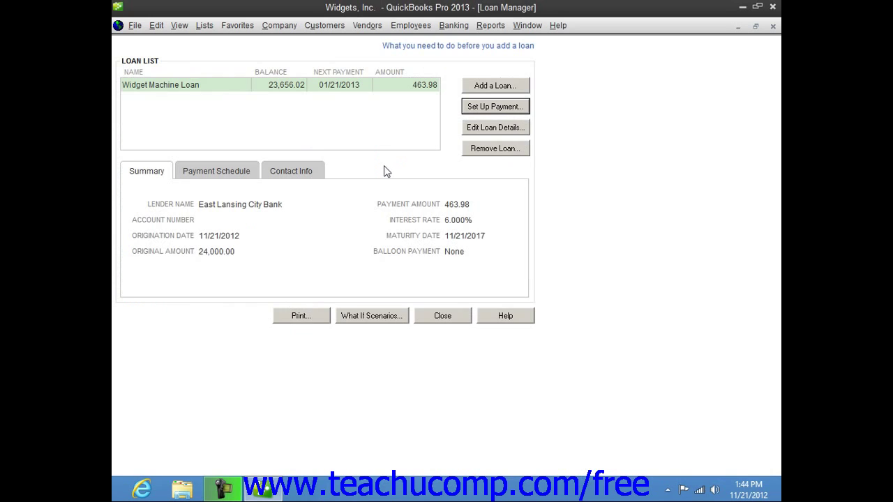
click(224, 90)
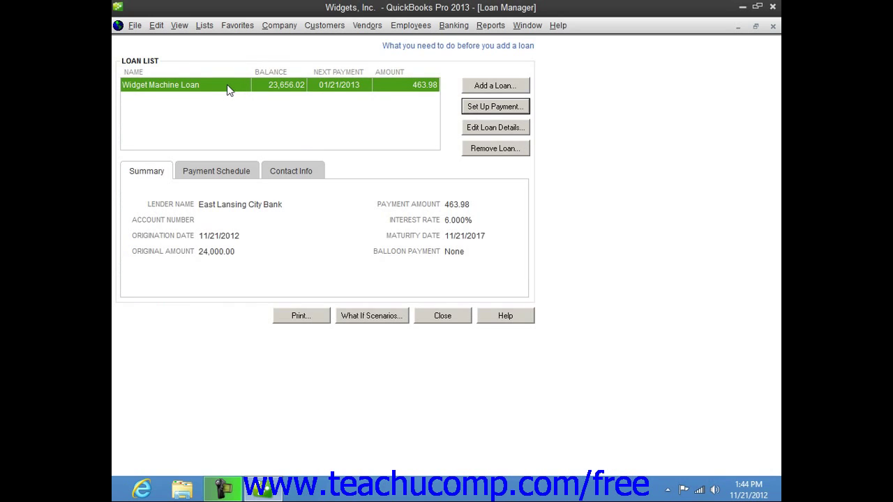
click(471, 132)
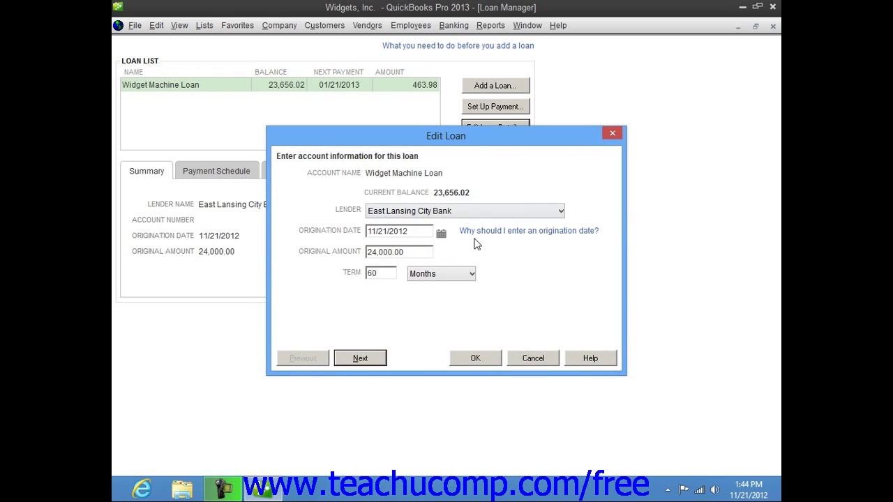
click(535, 360)
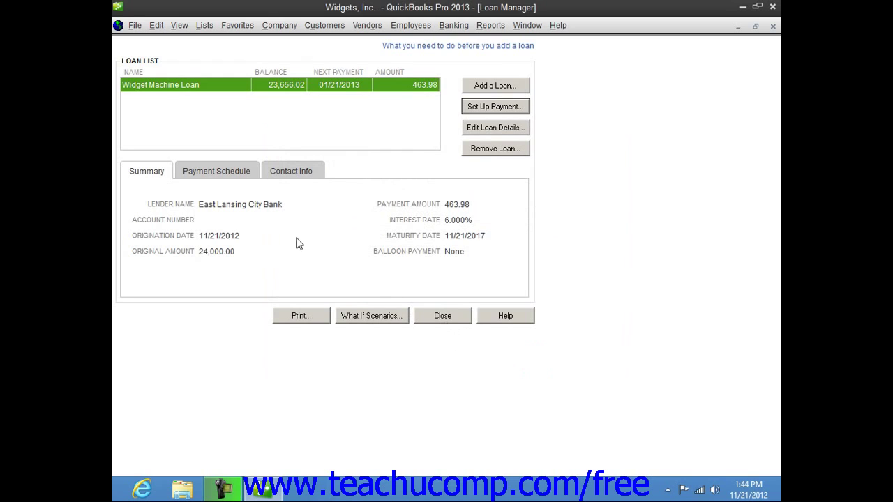
click(487, 154)
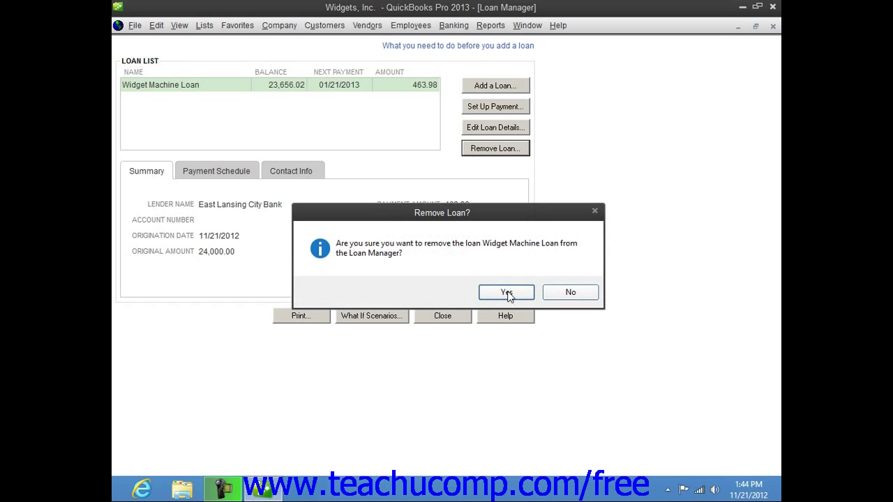
click(566, 293)
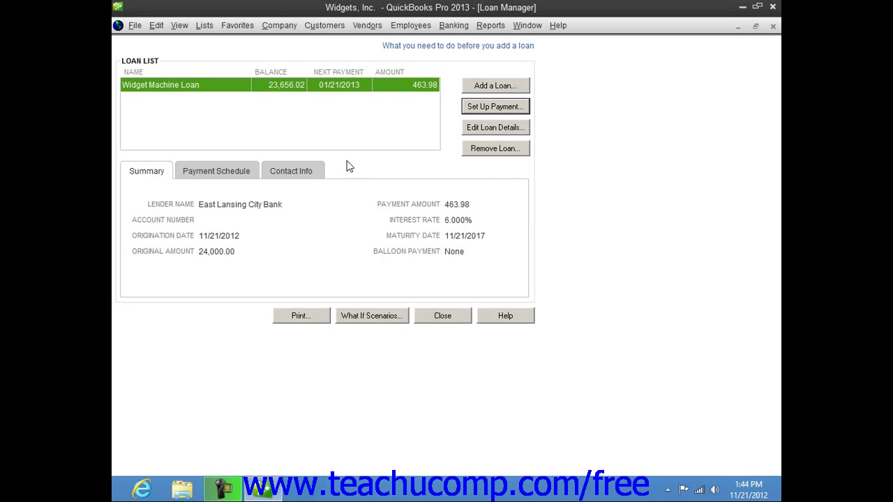
Open What If Scenarios and keep 'What if I change my payment amount?'
click(378, 320)
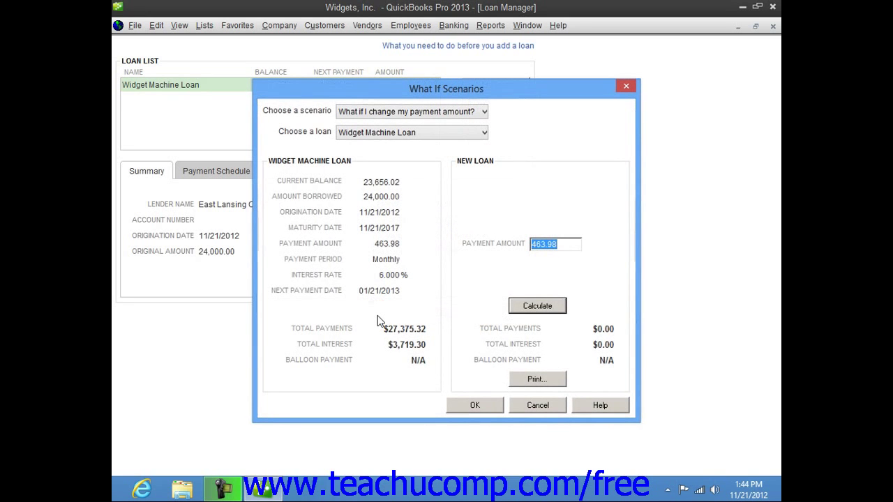
click(484, 112)
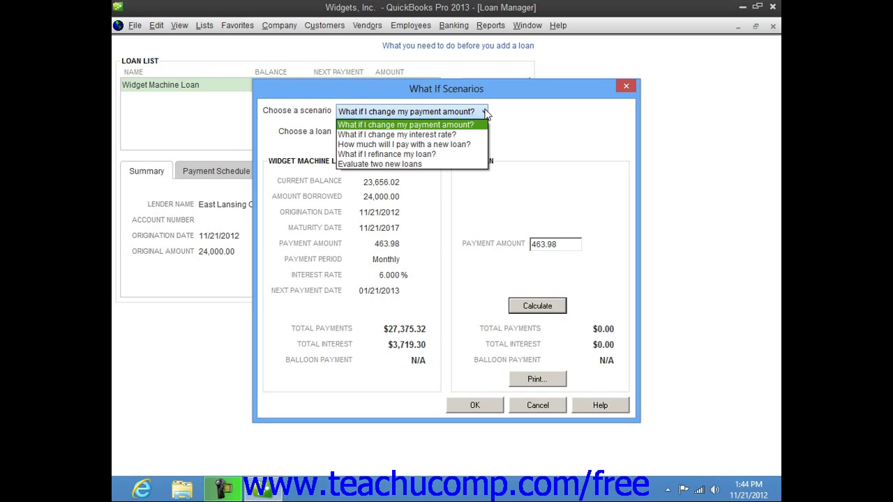
click(485, 112)
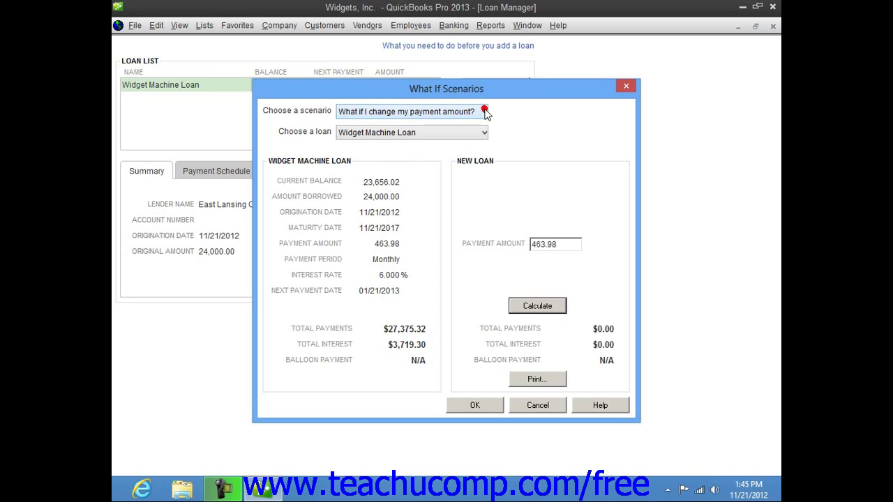